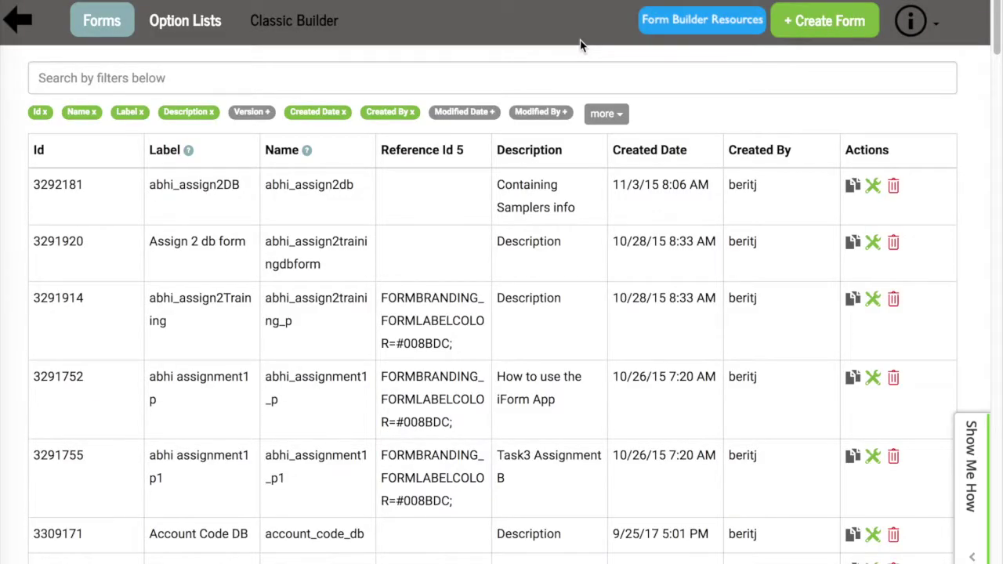
- Create a new form with the label Home Inspection
{"action": "left_click", "coordinate": [809, 30]}
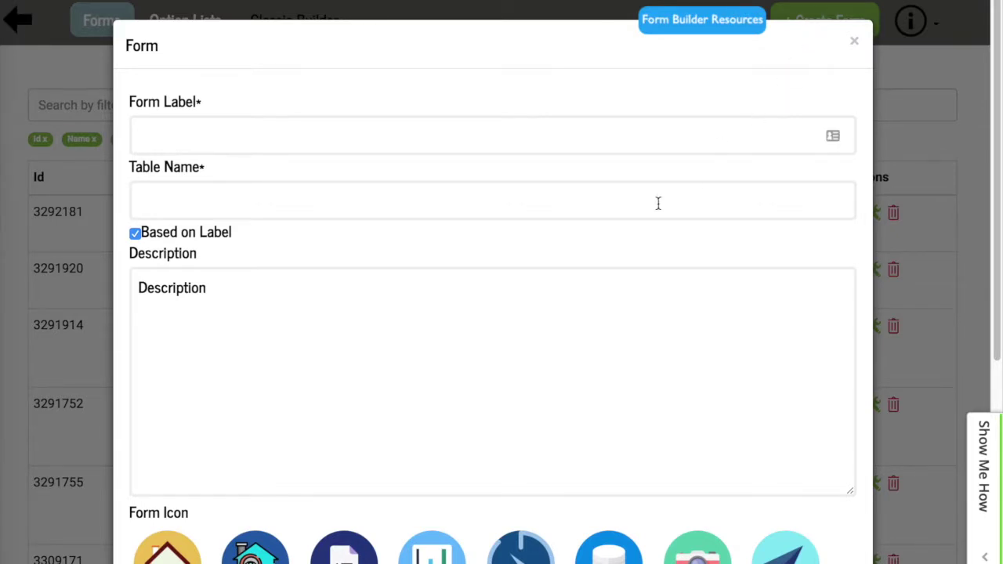
{"action": "scroll", "coordinate": [659, 203], "scroll_direction": "down", "scroll_amount": 6}
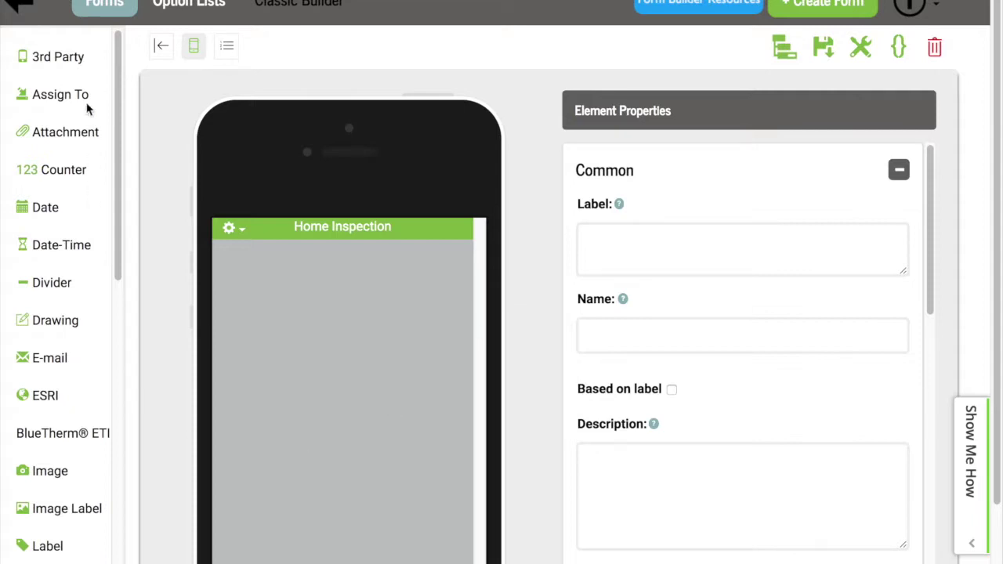
- Add a Date element to the empty Home Inspection form
{"action": "left_click", "coordinate": [116, 115]}
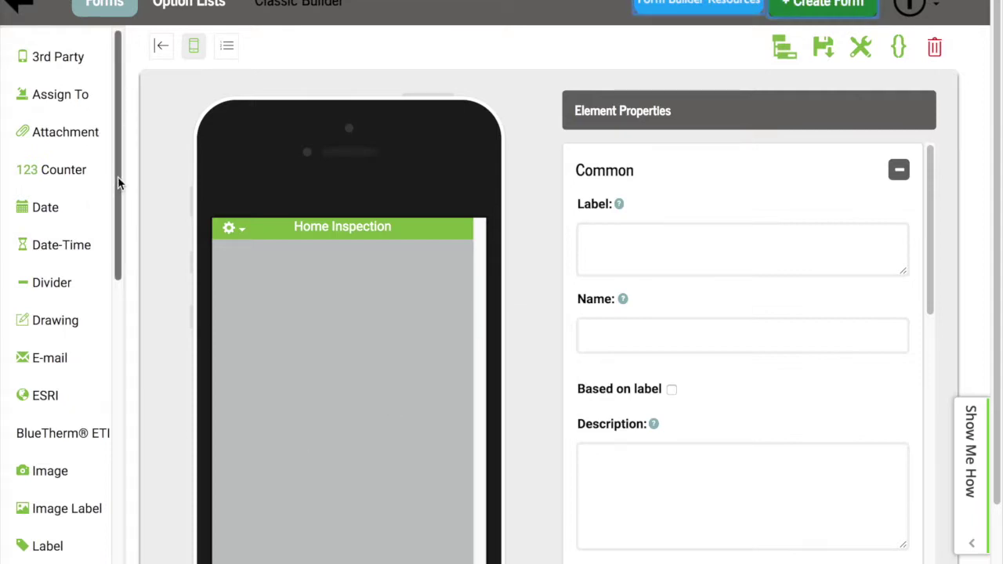
{"action": "mouse_move", "coordinate": [119, 186]}
{"action": "left_mouse_down"}
{"action": "mouse_move", "coordinate": [99, 307]}
{"action": "mouse_move", "coordinate": [74, 243]}
{"action": "left_mouse_up"}
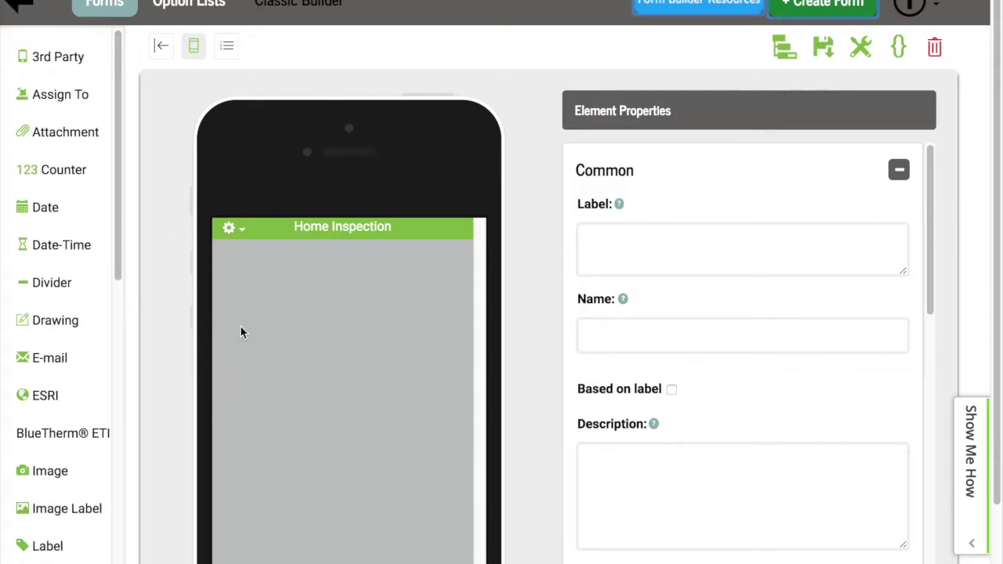
{"action": "left_click_drag", "start_coordinate": [122, 205], "coordinate": [123, 209]}
{"action": "left_click_drag", "start_coordinate": [46, 202], "coordinate": [343, 314]}
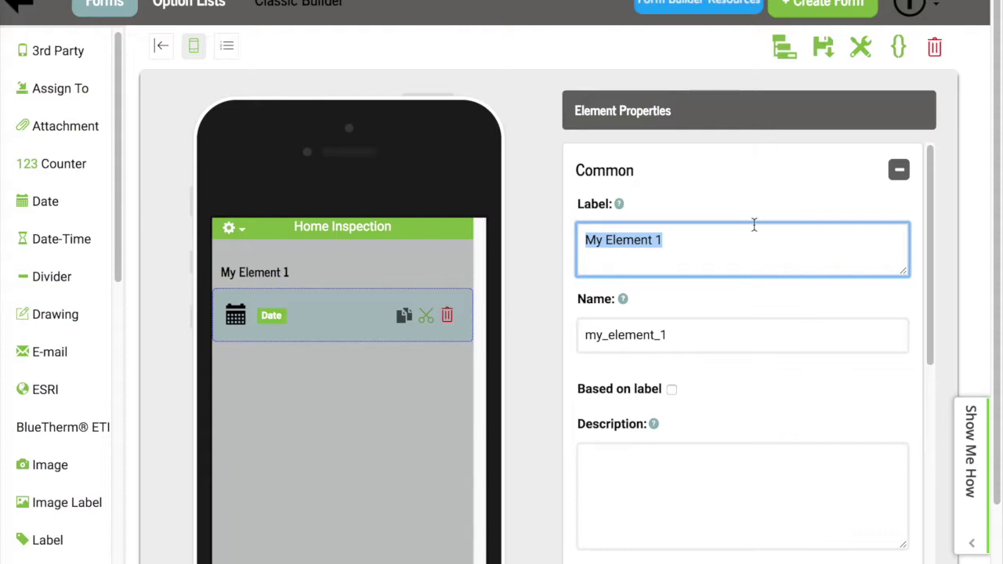
- Review all of the Date element's property sections, from its common properties to its info
{"action": "scroll", "coordinate": [754, 224], "scroll_direction": "down", "scroll_amount": 3}
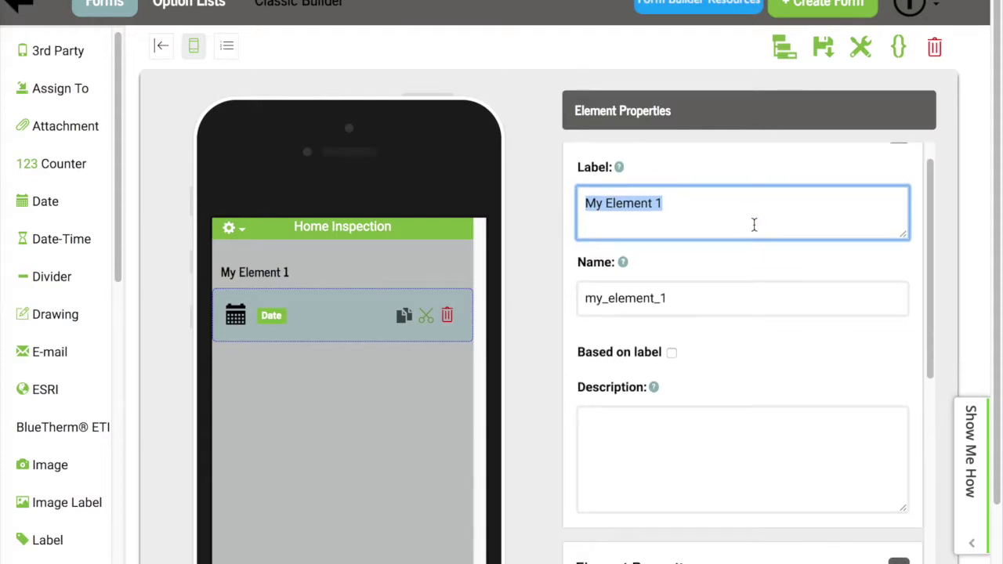
{"action": "scroll", "coordinate": [754, 225], "scroll_direction": "down", "scroll_amount": 3}
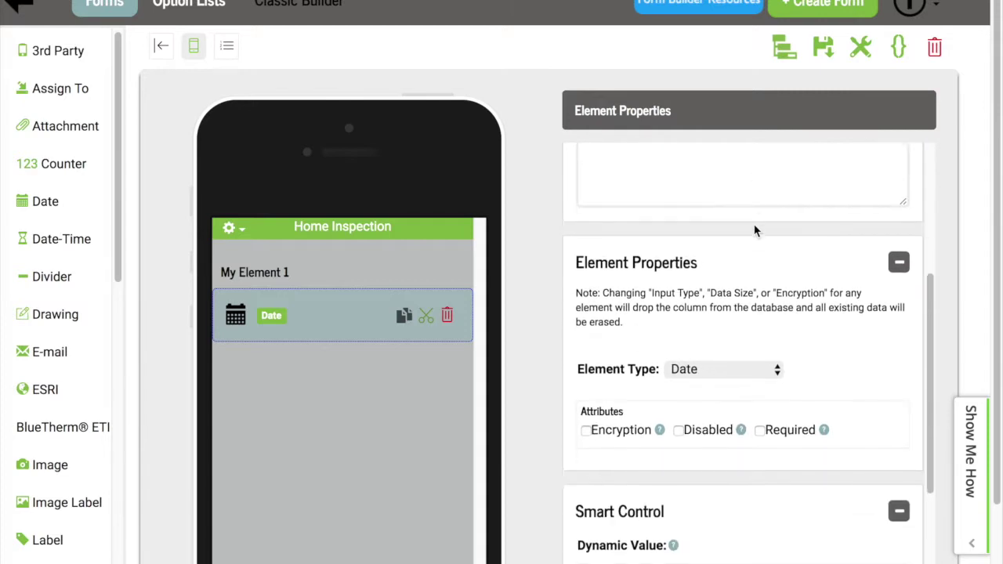
{"action": "scroll", "coordinate": [682, 300], "scroll_direction": "down", "scroll_amount": 5}
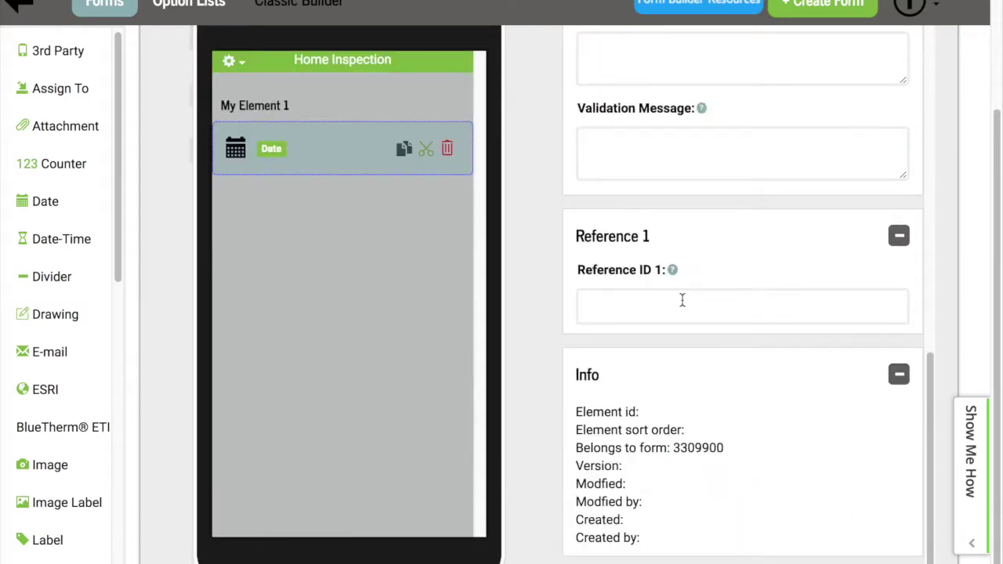
{"action": "scroll", "coordinate": [851, 441], "scroll_direction": "up", "scroll_amount": 10}
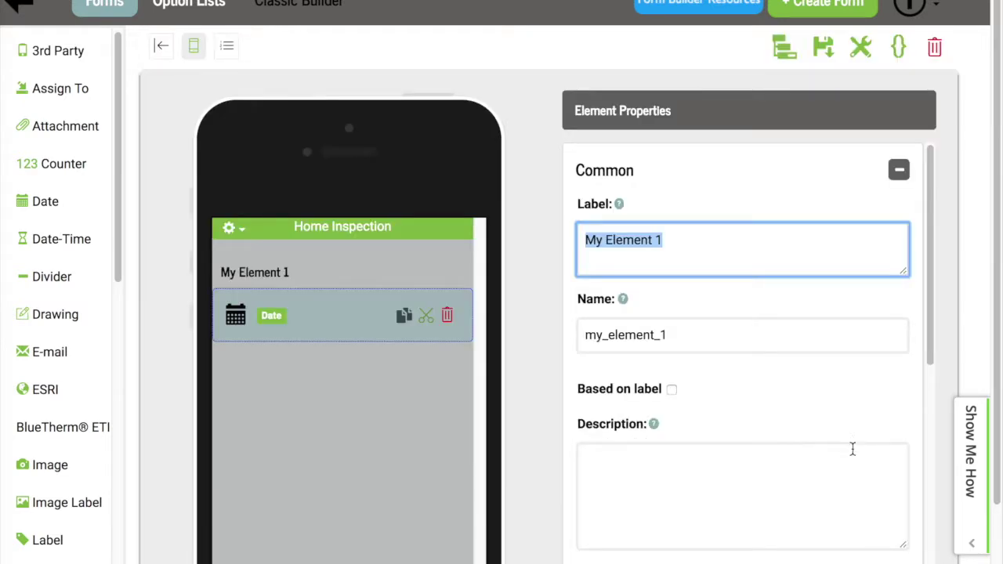
- Collapse and restore the element palette, and view the form's elements as a list before returning to the phone preview
{"action": "left_click", "coordinate": [160, 47]}
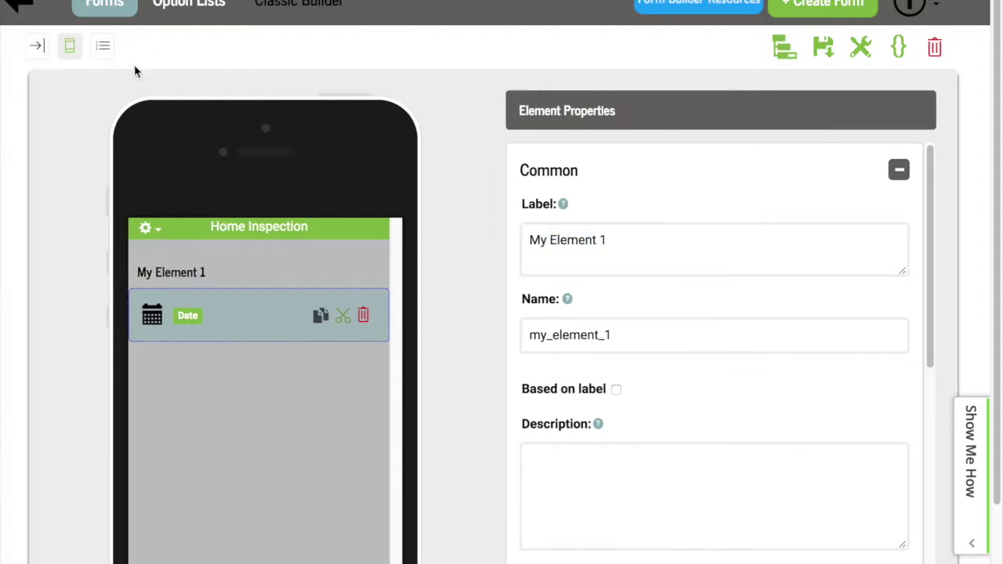
{"action": "left_click", "coordinate": [36, 48]}
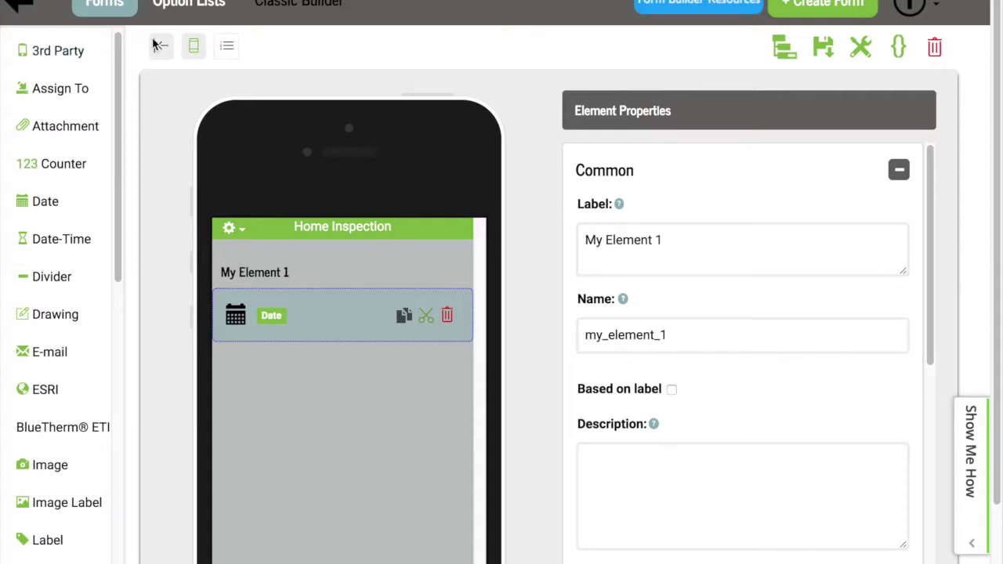
{"action": "left_click", "coordinate": [195, 45]}
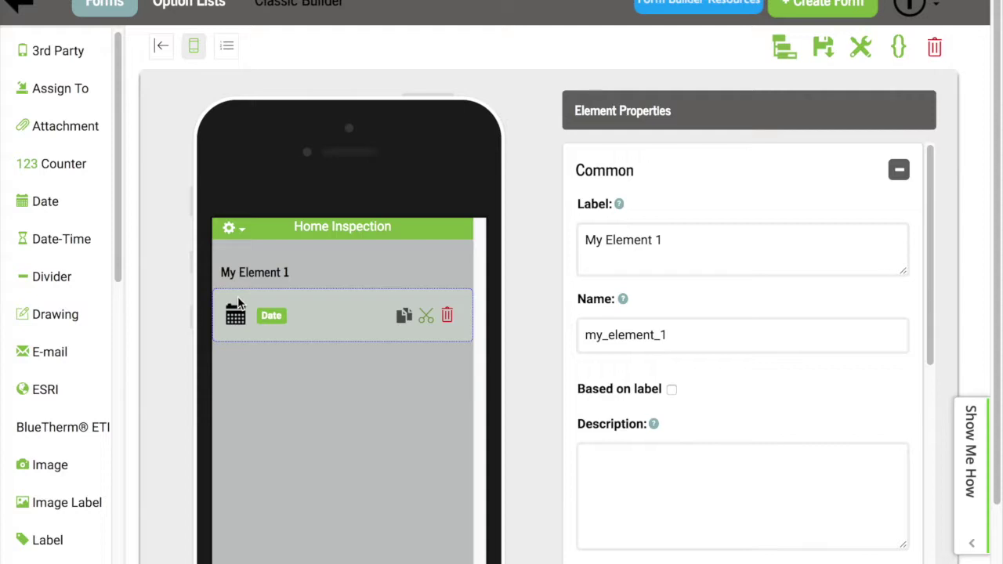
{"action": "left_click", "coordinate": [226, 47]}
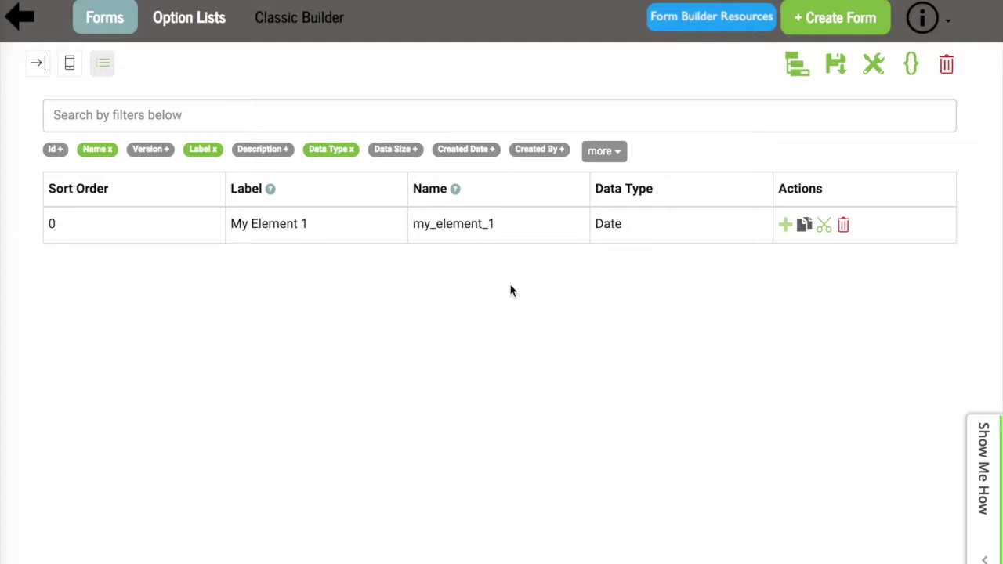
{"action": "left_click", "coordinate": [71, 64]}
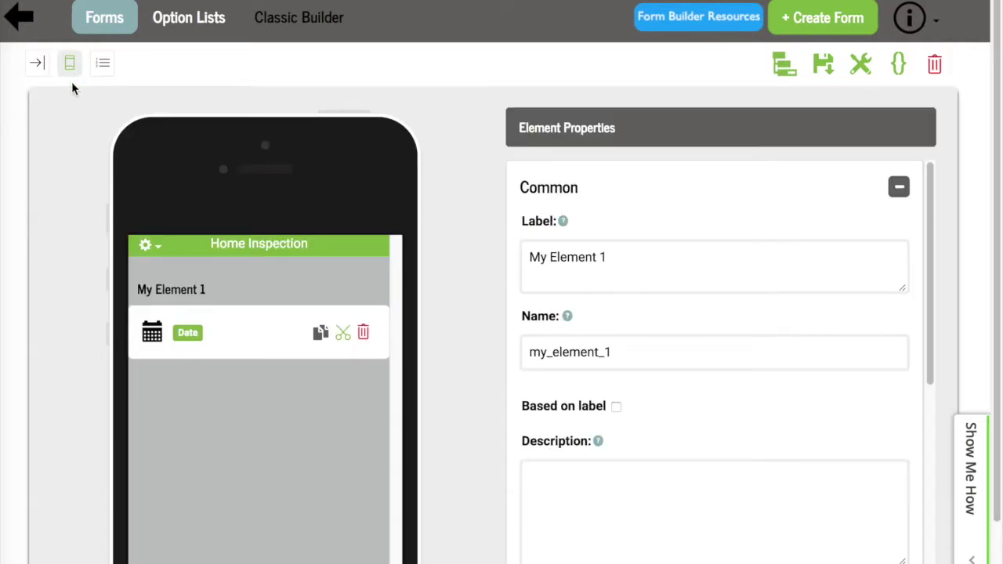
- Add a Select element to the form below the Date element
{"action": "left_click", "coordinate": [36, 66]}
{"action": "scroll", "coordinate": [47, 103], "scroll_direction": "down", "scroll_amount": 3}
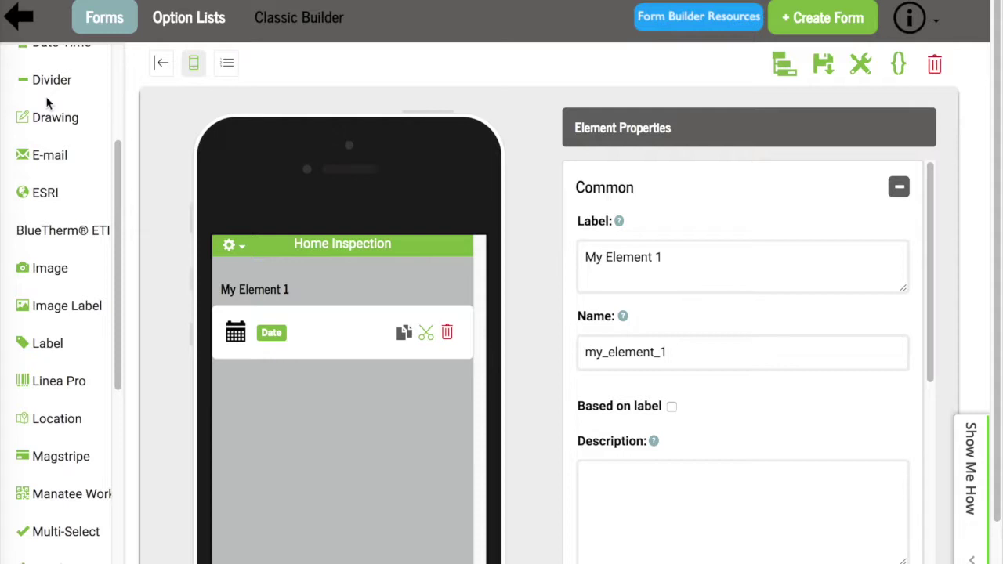
{"action": "scroll", "coordinate": [47, 102], "scroll_direction": "down", "scroll_amount": 3}
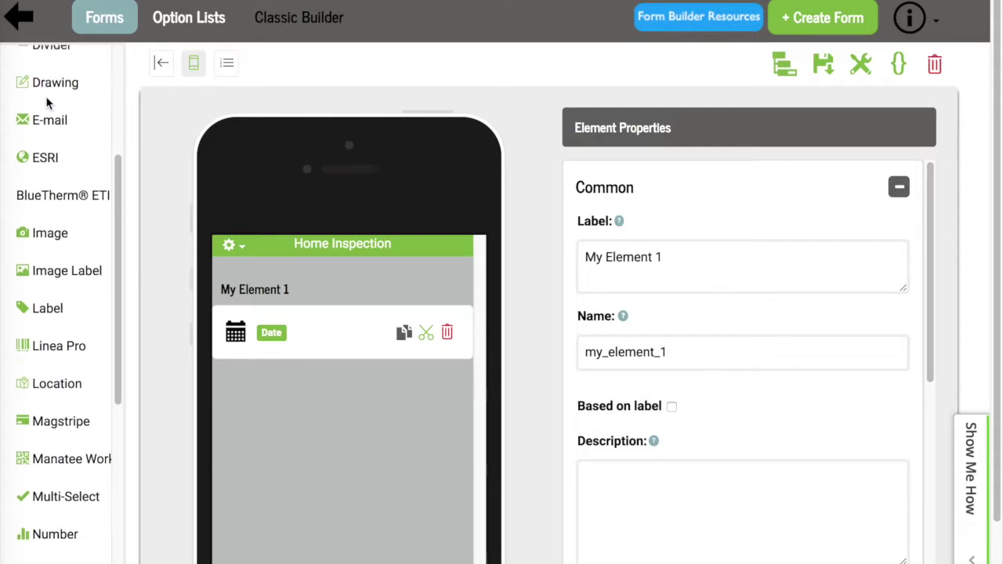
{"action": "scroll", "coordinate": [47, 102], "scroll_direction": "down", "scroll_amount": 2}
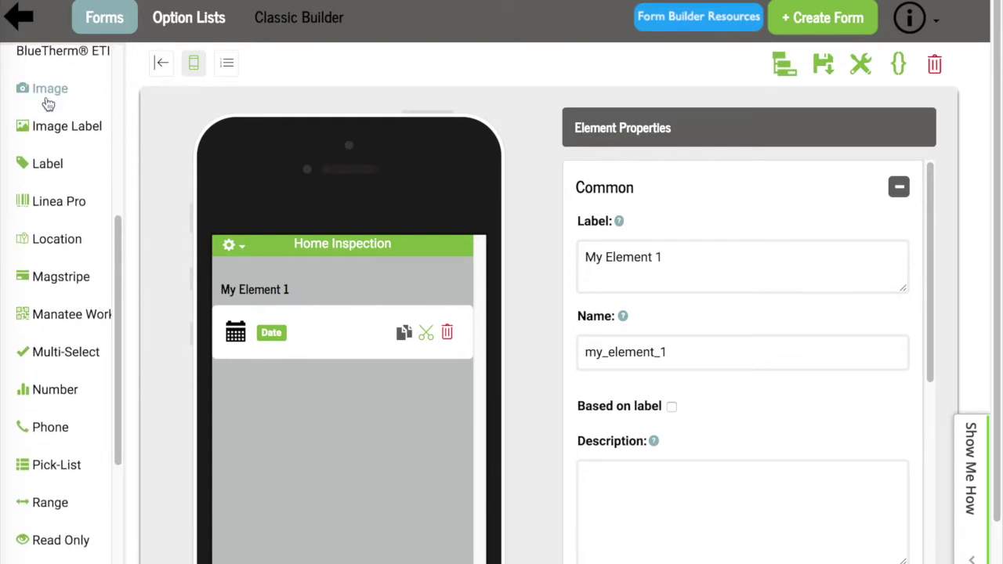
{"action": "scroll", "coordinate": [47, 227], "scroll_direction": "down", "scroll_amount": 2}
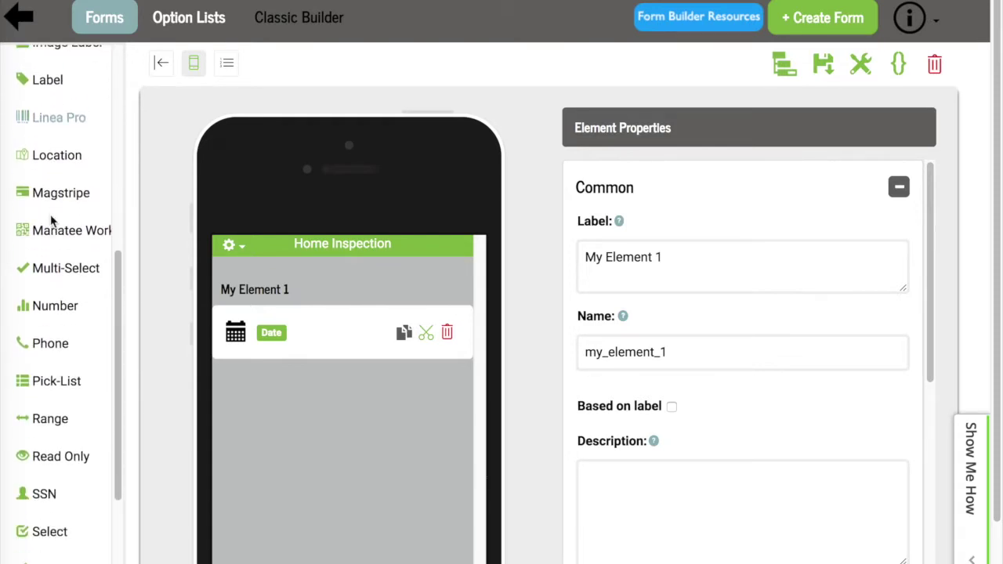
{"action": "left_click", "coordinate": [52, 533]}
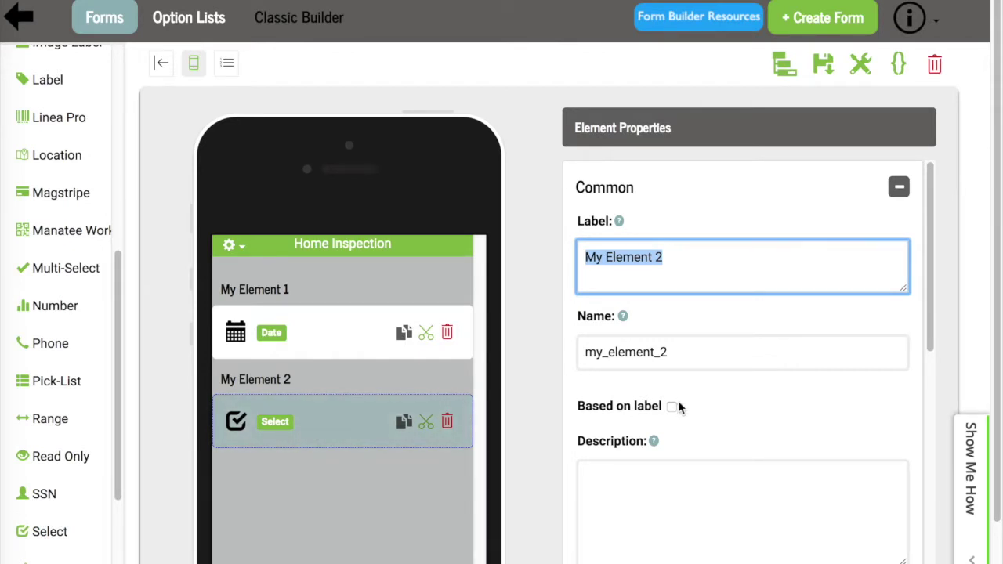
- Create an option list named Home Inspection Example from the Select element's option list settings
{"action": "scroll", "coordinate": [680, 407], "scroll_direction": "down", "scroll_amount": 1}
{"action": "scroll", "coordinate": [680, 407], "scroll_direction": "down", "scroll_amount": 5}
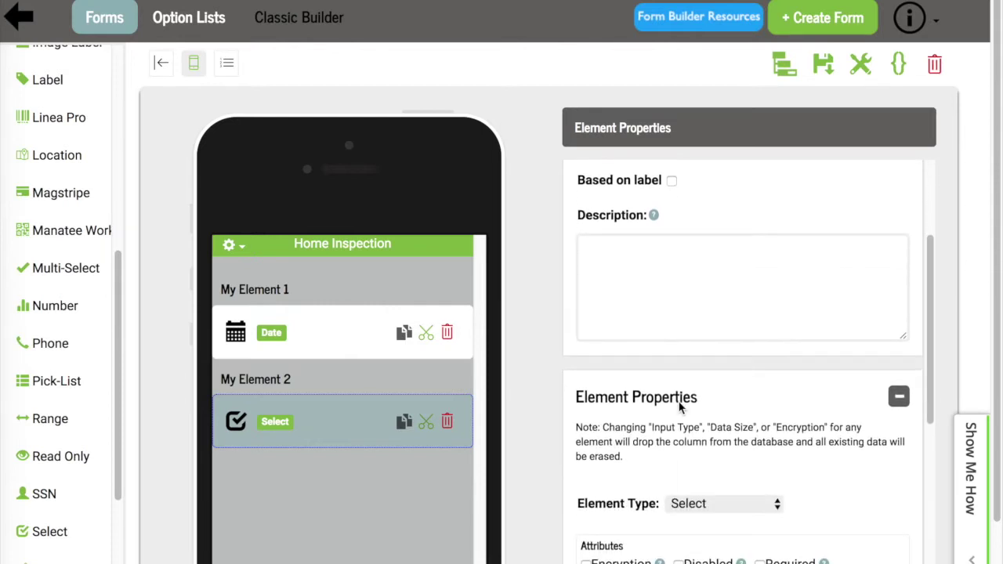
{"action": "scroll", "coordinate": [679, 401], "scroll_direction": "down", "scroll_amount": 2}
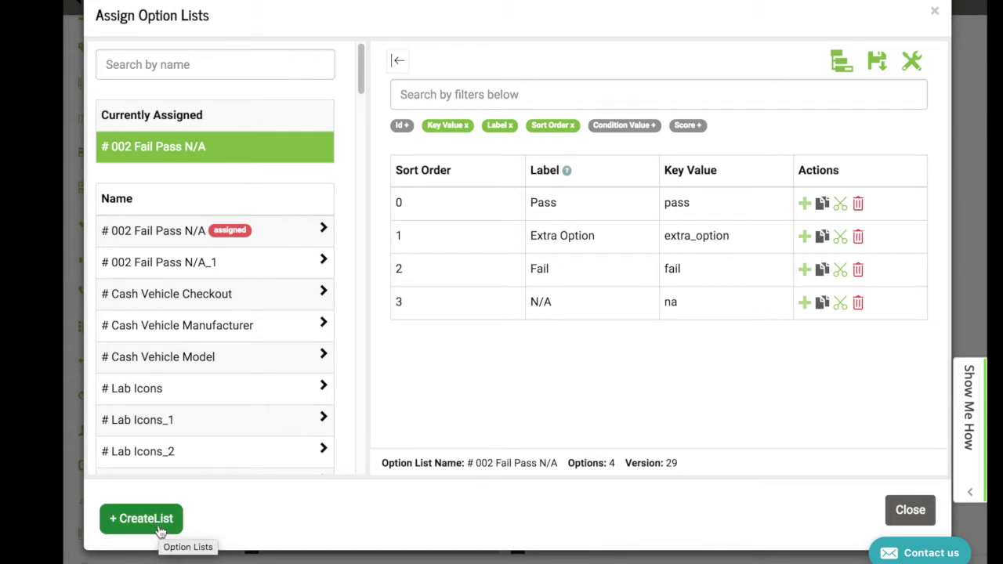
{"action": "left_click", "coordinate": [159, 531]}
{"action": "left_click", "coordinate": [277, 139]}
{"action": "type", "text": "H"}
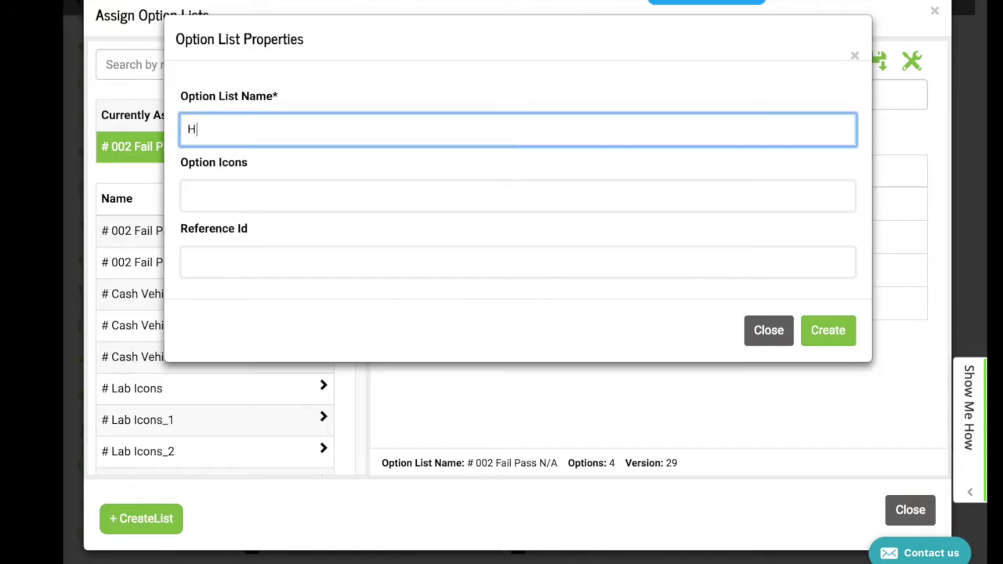
{"action": "type", "text": "ome Inspection Example"}
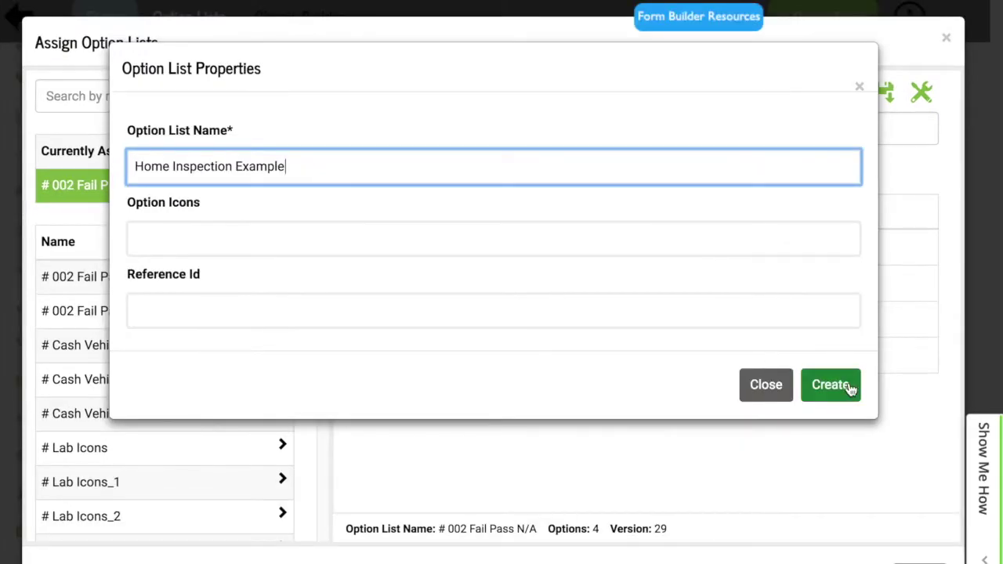
{"action": "left_click", "coordinate": [828, 385]}
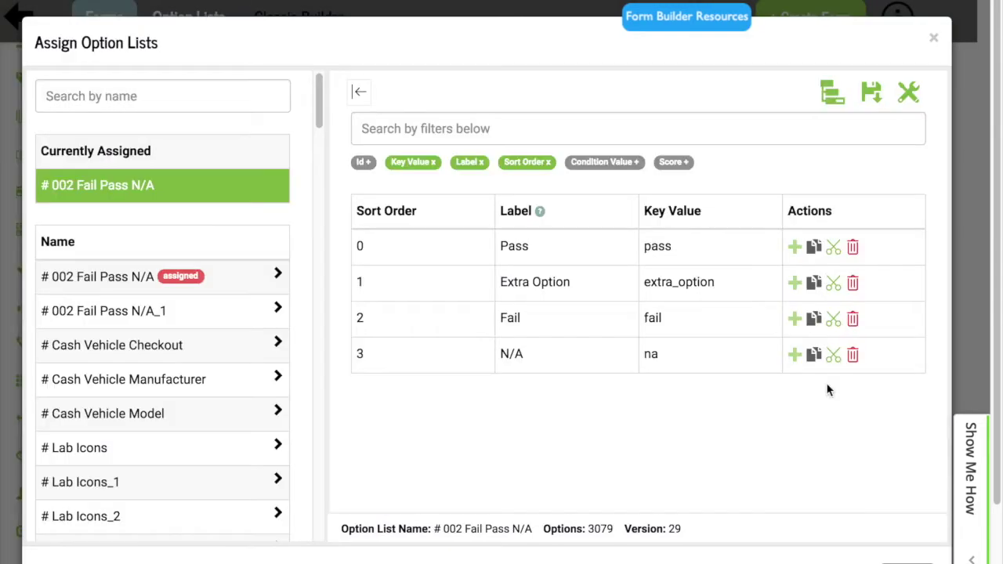
- Search the option lists for "home" and open the Home Inspection Example list
{"action": "left_click", "coordinate": [177, 94]}
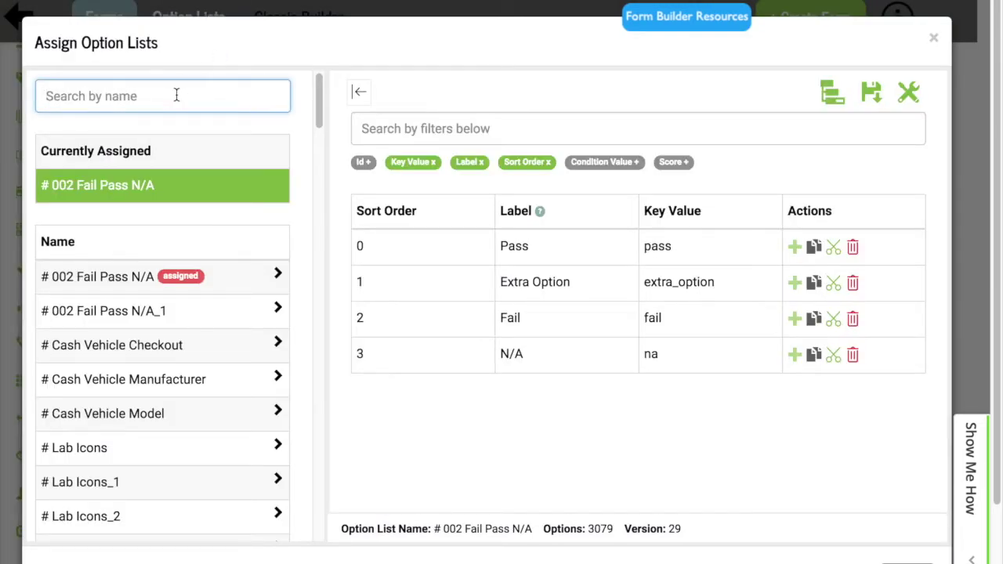
{"action": "type", "text": "home"}
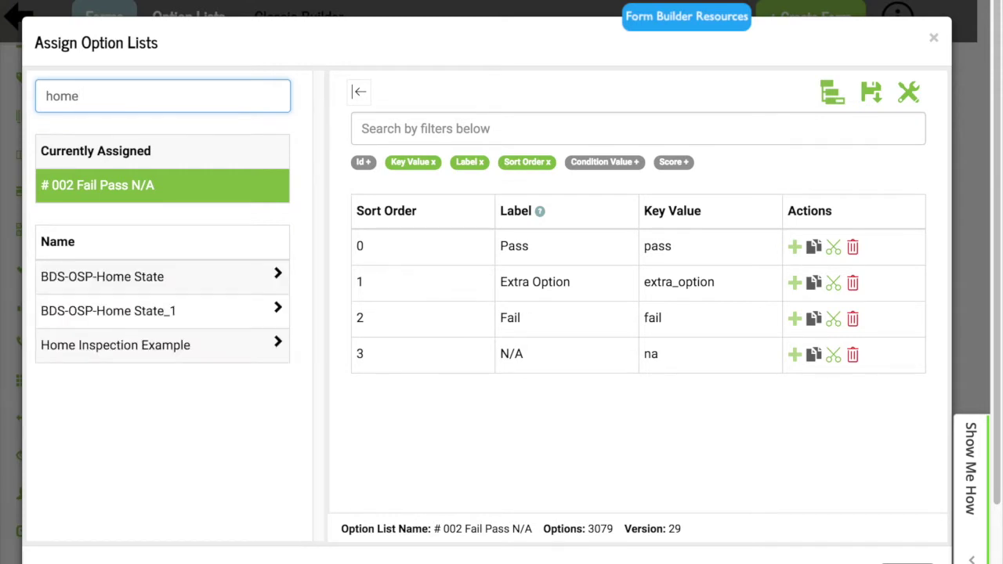
{"action": "left_click", "coordinate": [120, 348]}
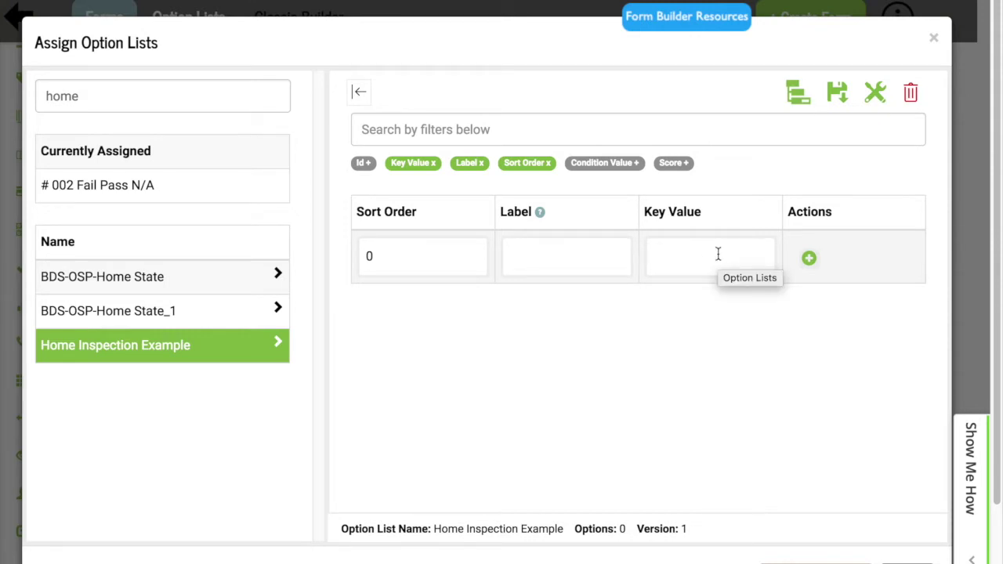
- Add the options Home 1, Home 2 and Home 3 to the Home Inspection Example list and save it
{"action": "left_click", "coordinate": [542, 259]}
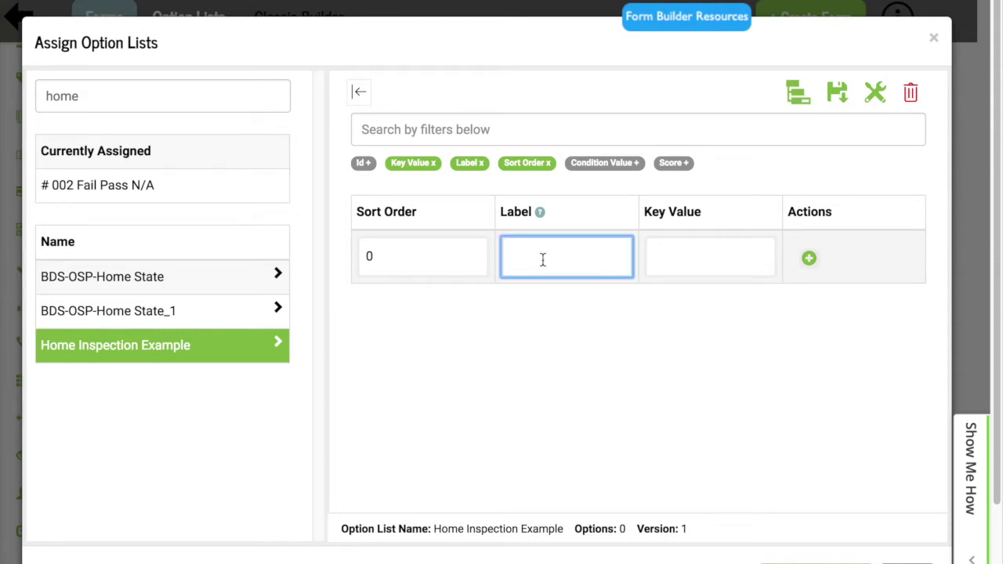
{"action": "type", "text": "Home 1"}
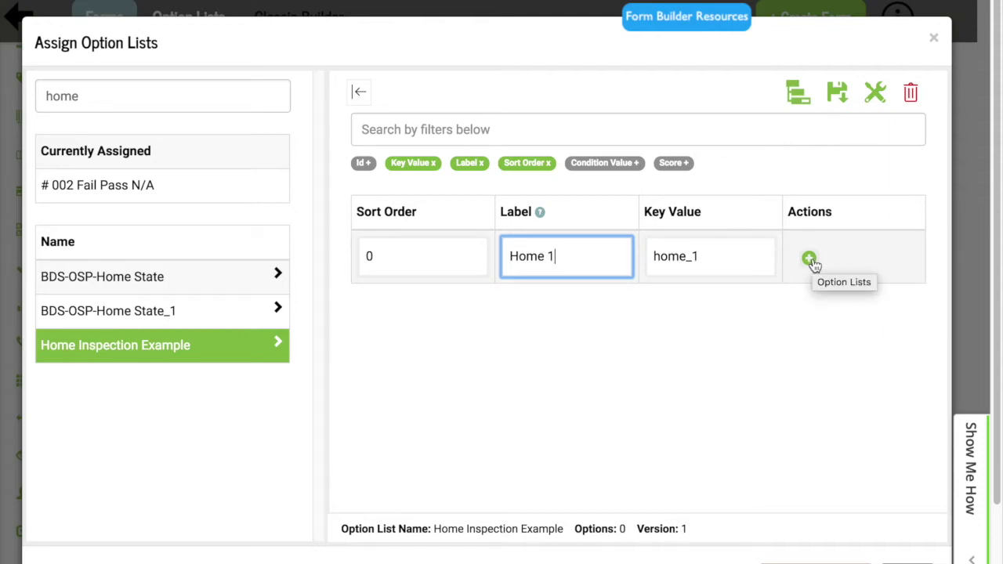
{"action": "key", "text": "Return"}
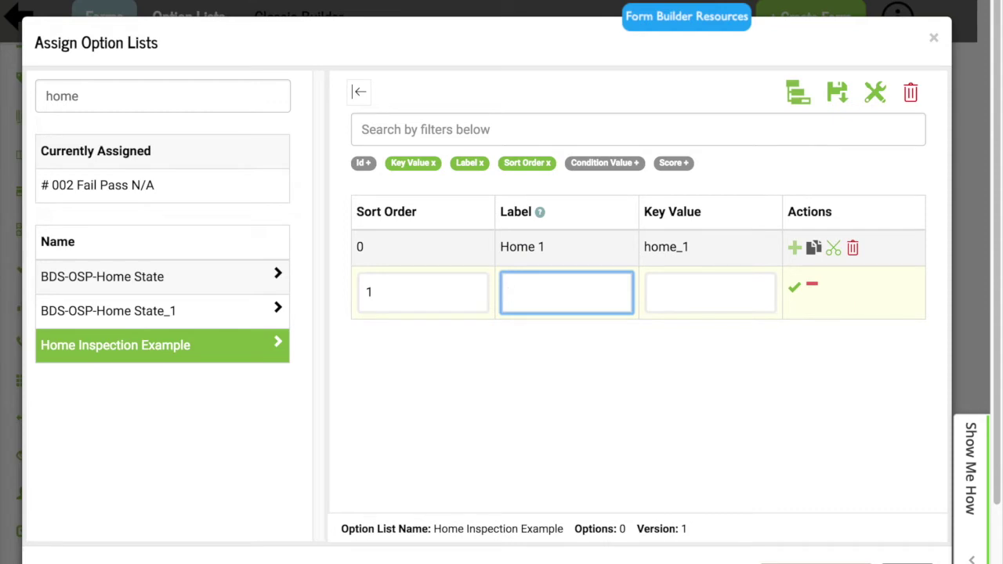
{"action": "type", "text": "Home 2"}
{"action": "key", "text": "Return"}
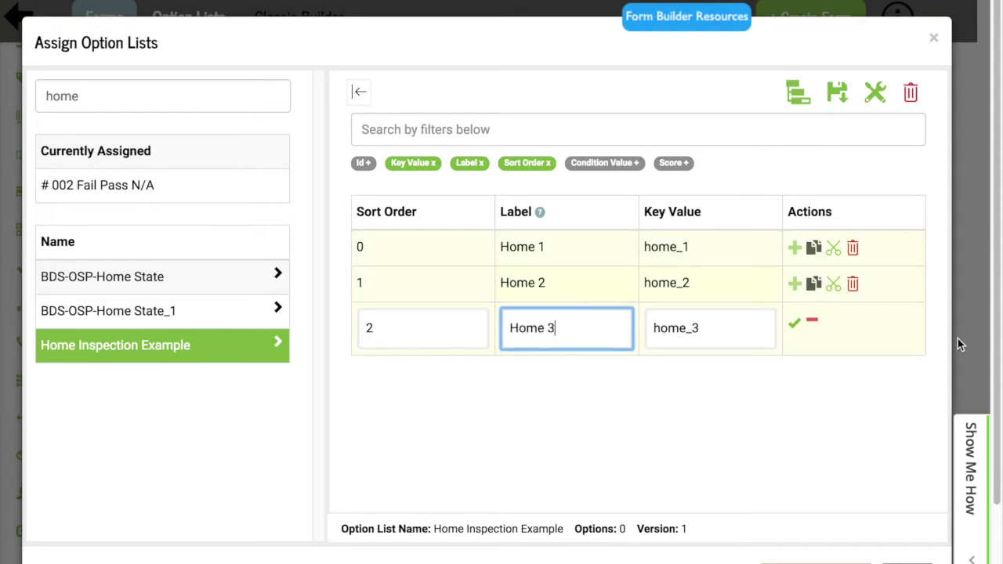
{"action": "left_click", "coordinate": [795, 327]}
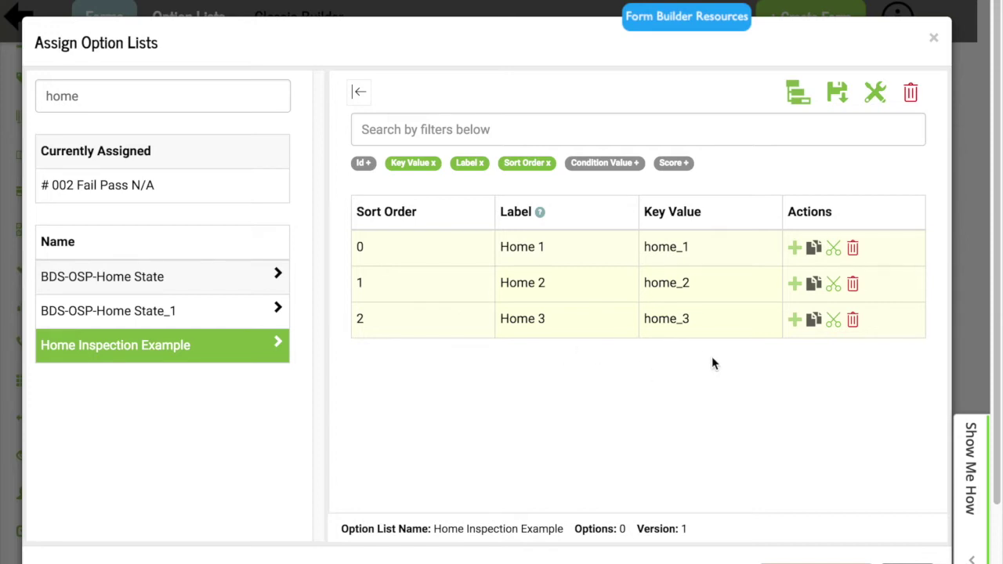
{"action": "left_click", "coordinate": [838, 103]}
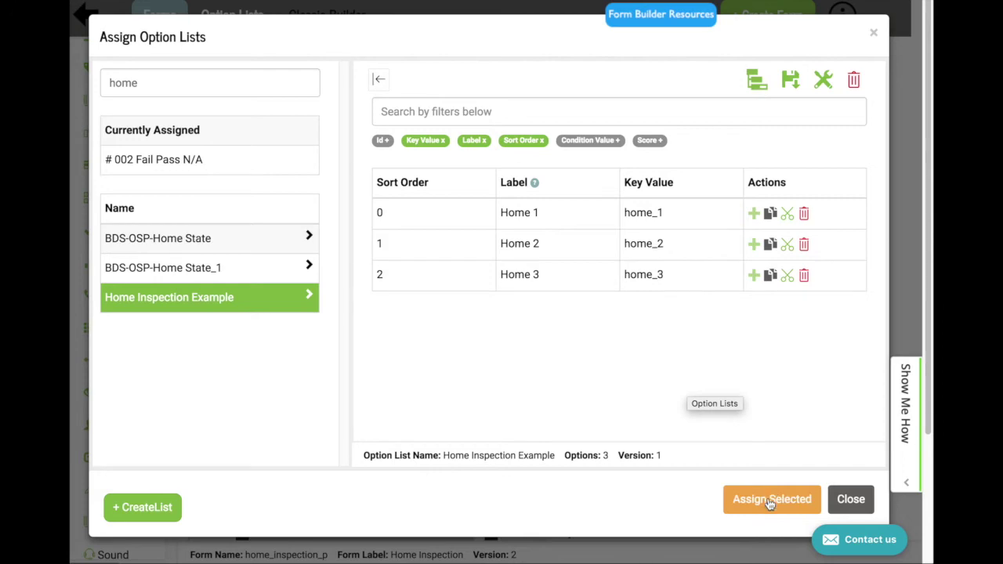
- Assign the Home Inspection Example list to the Select element and save the form
{"action": "left_click", "coordinate": [769, 505]}
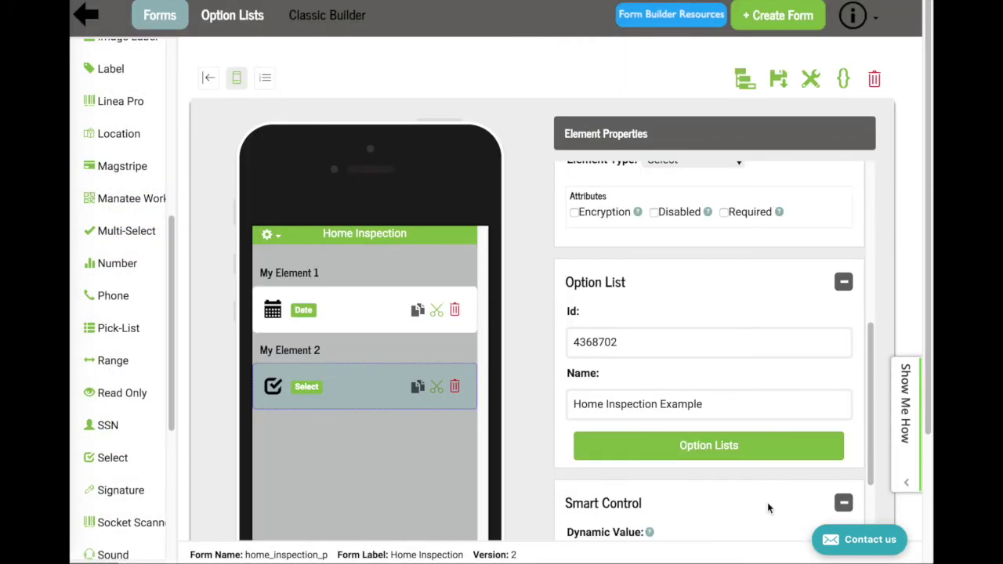
{"action": "left_click", "coordinate": [770, 86]}
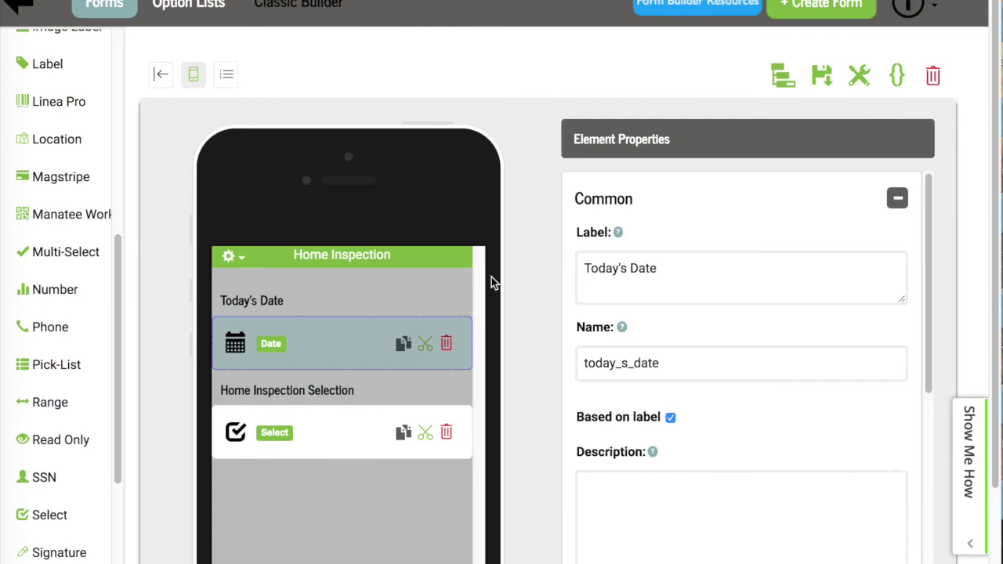
- Add a Pick-List element and a Multi-Select element below the Home Inspection Selection element
{"action": "left_click", "coordinate": [344, 435]}
{"action": "scroll", "coordinate": [126, 470], "scroll_direction": "down", "scroll_amount": 3}
{"action": "left_click", "coordinate": [71, 235]}
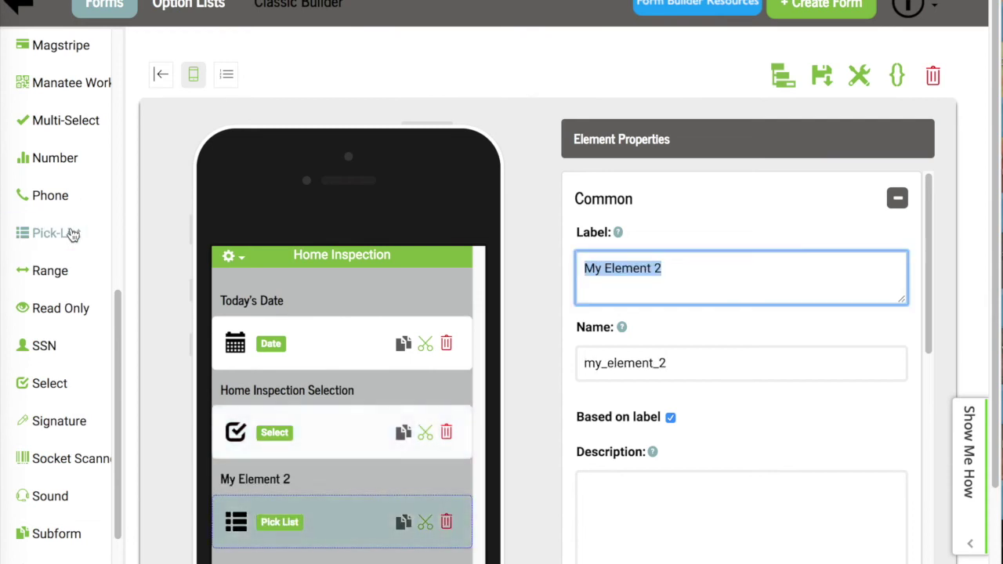
{"action": "left_click_drag", "start_coordinate": [118, 341], "coordinate": [124, 263]}
{"action": "left_click", "coordinate": [69, 315]}
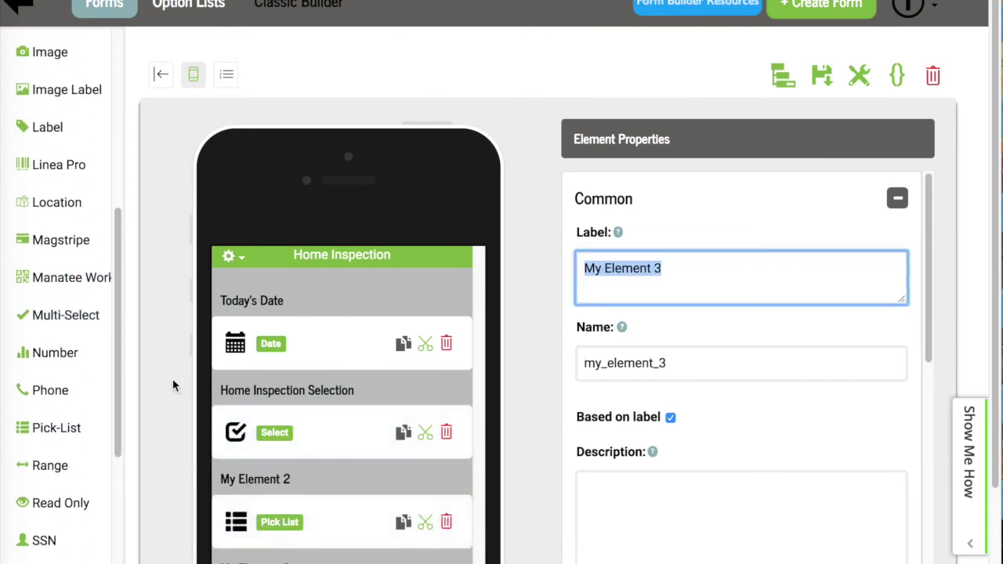